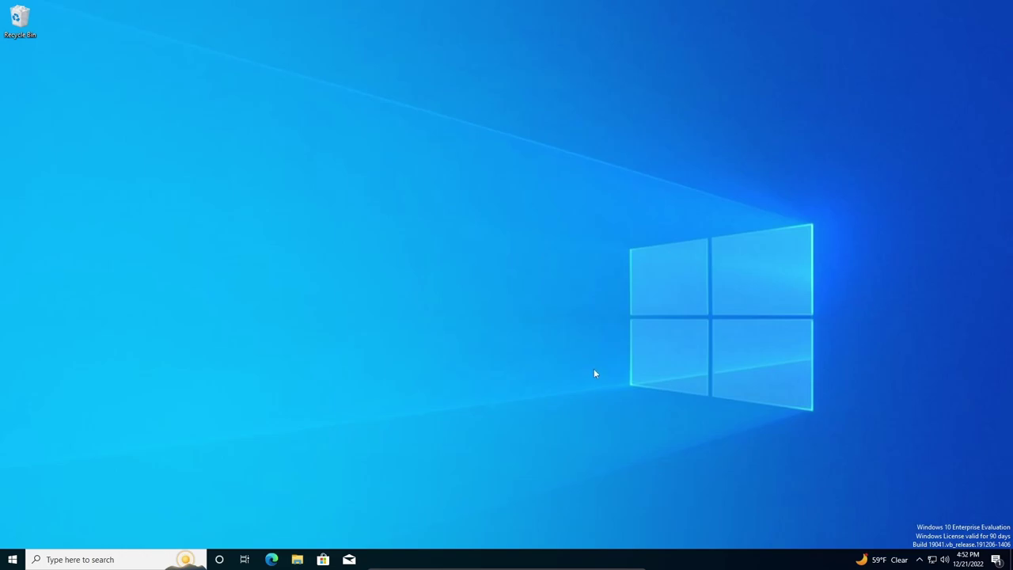
Open Command Prompt and enter DISM /online /cleanup-image /restorehealth.
key(super)
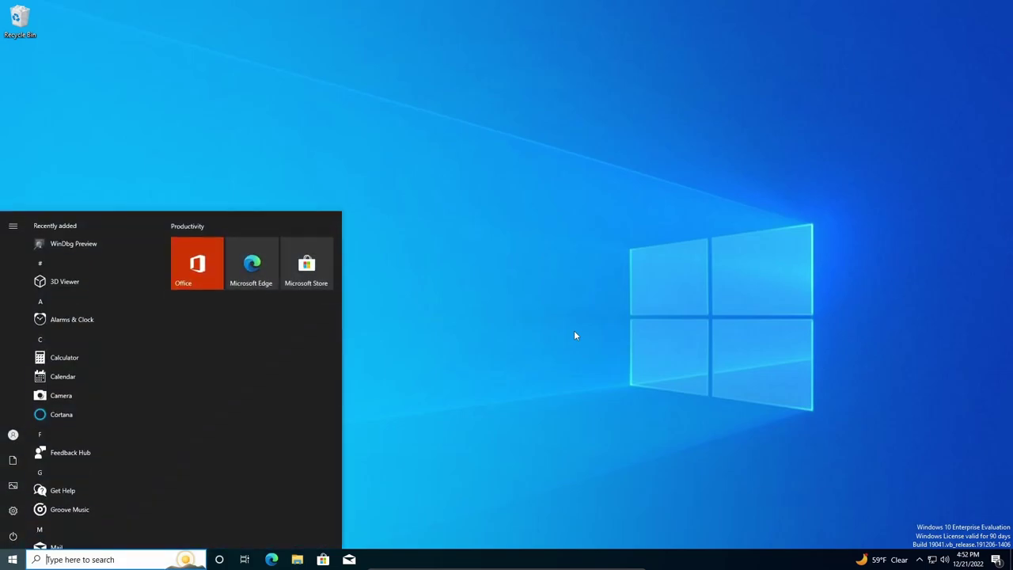
text(cmd)
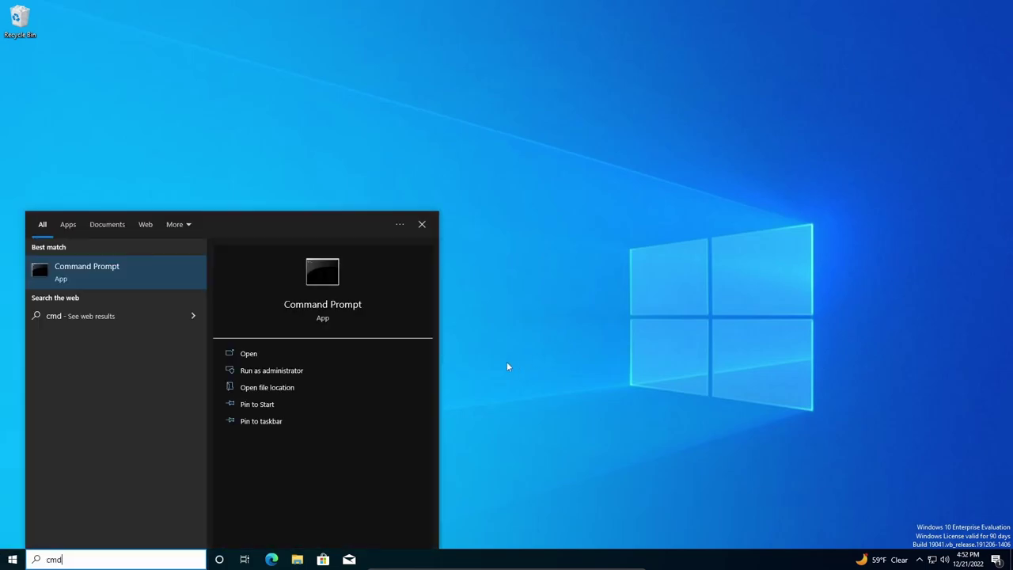
click(99, 277)
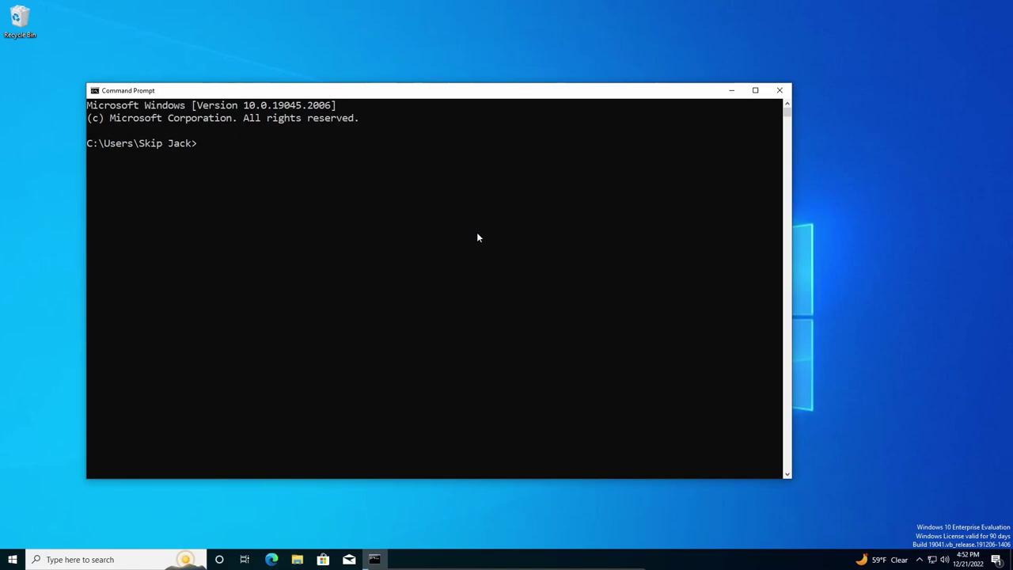
text(DISM /online /clean)
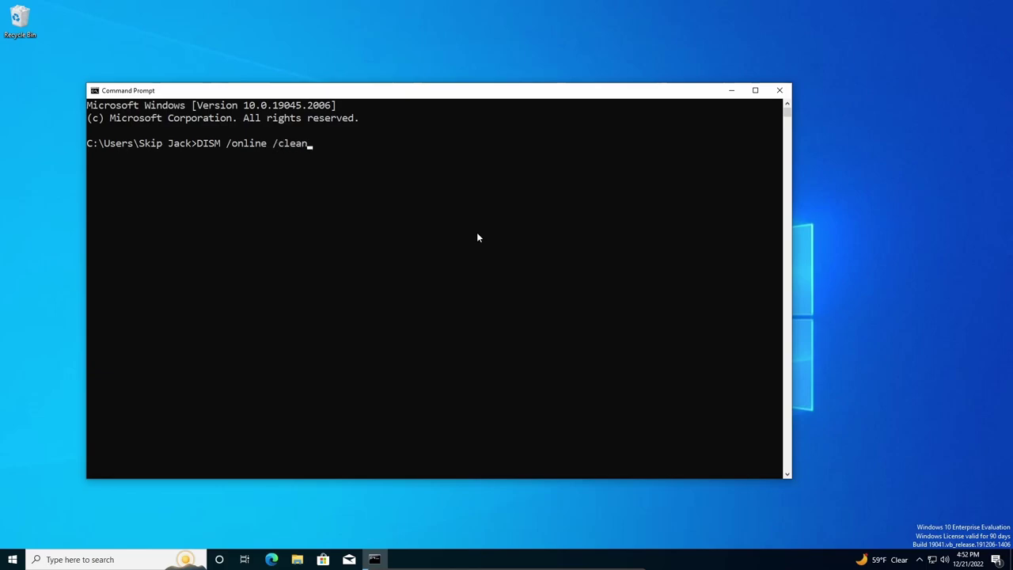
text(up-image /checkhealth)
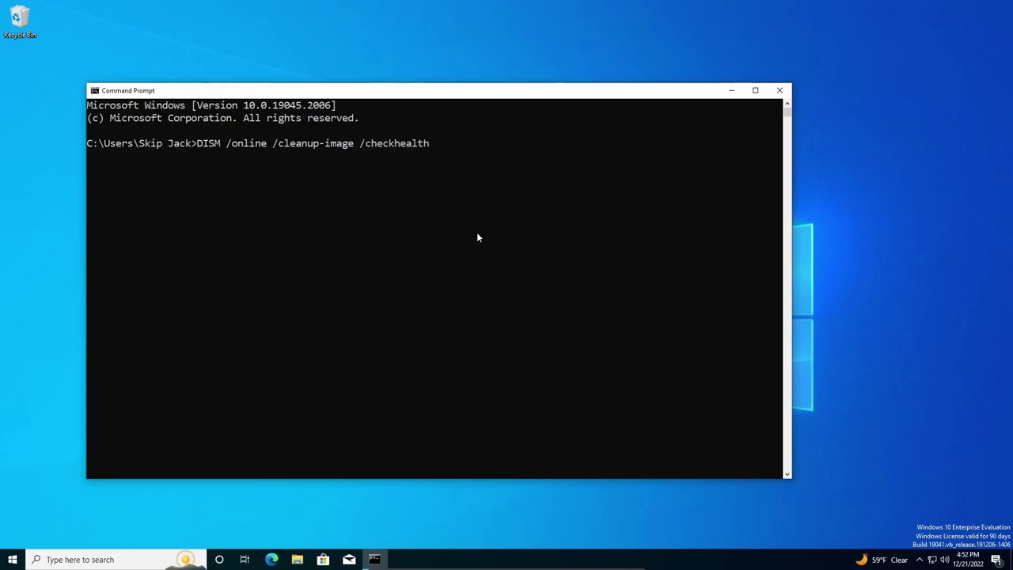
key(BackSpace)
key(BackSpace)
key(BackSpace)
key(BackSpace)
key(BackSpace)
key(BackSpace)
key(BackSpace)
key(BackSpace)
key(BackSpace)
key(BackSpace)
key(BackSpace)
text(restorehealth)
Replace the DISM command line with sfc /scannow, then close Command Prompt.
drag(464, 143, 208, 144)
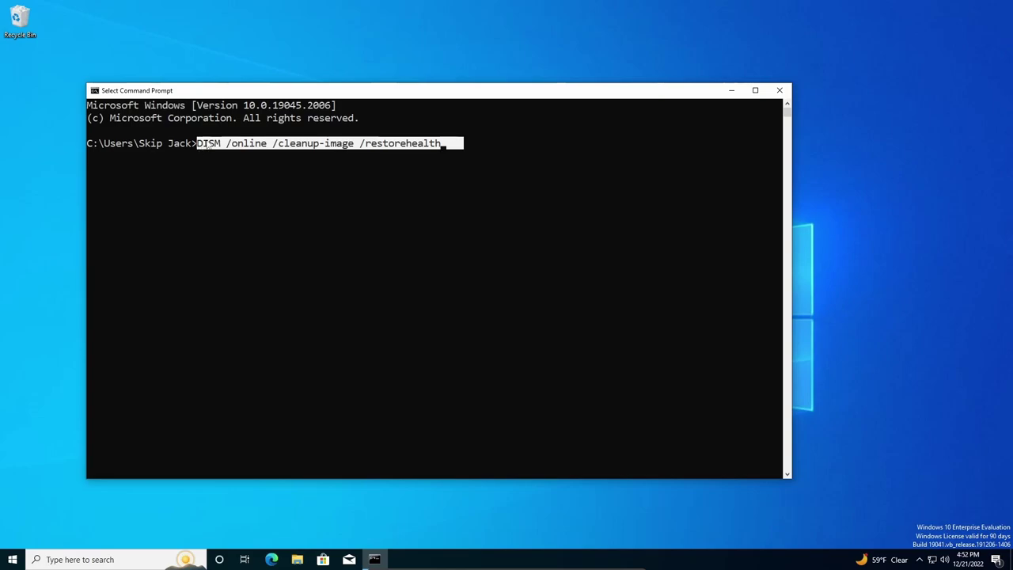
key(ctrl+c)
key(BackSpace)
text(sfc)
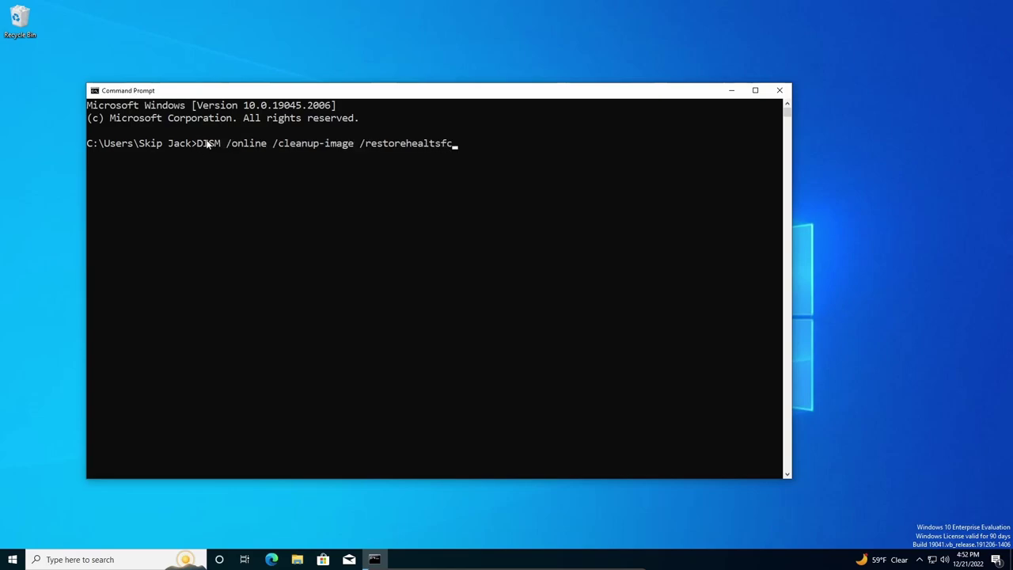
text( /scannow)
drag(511, 143, 197, 141)
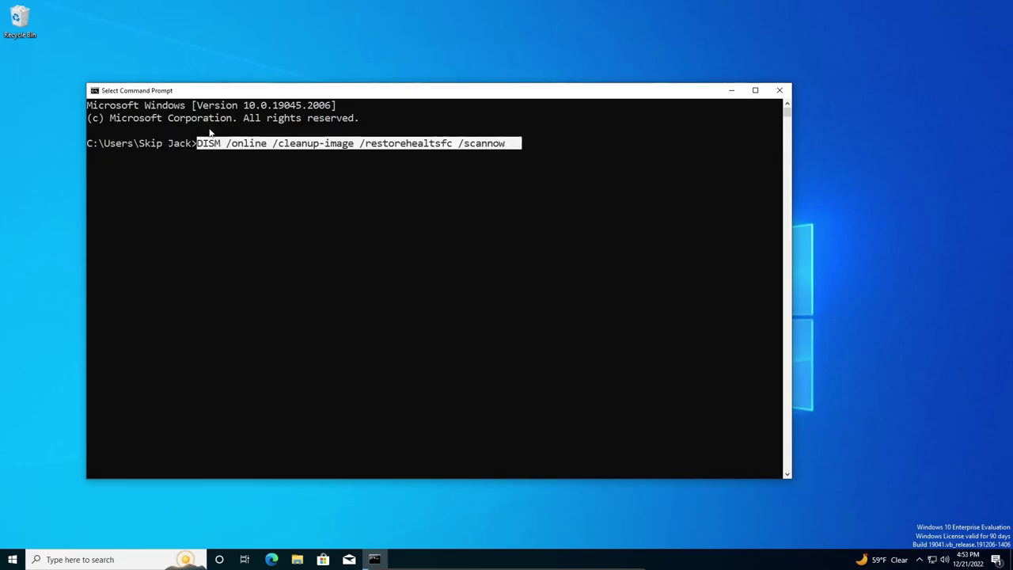
key(BackSpace)
key(BackSpace)
key(BackSpace)
key(BackSpace)
key(BackSpace)
key(BackSpace)
key(BackSpace)
key(BackSpace)
key(BackSpace)
key(BackSpace)
key(BackSpace)
key(BackSpace)
key(BackSpace)
key(BackSpace)
key(BackSpace)
key(BackSpace)
key(BackSpace)
key(BackSpace)
key(BackSpace)
key(BackSpace)
key(BackSpace)
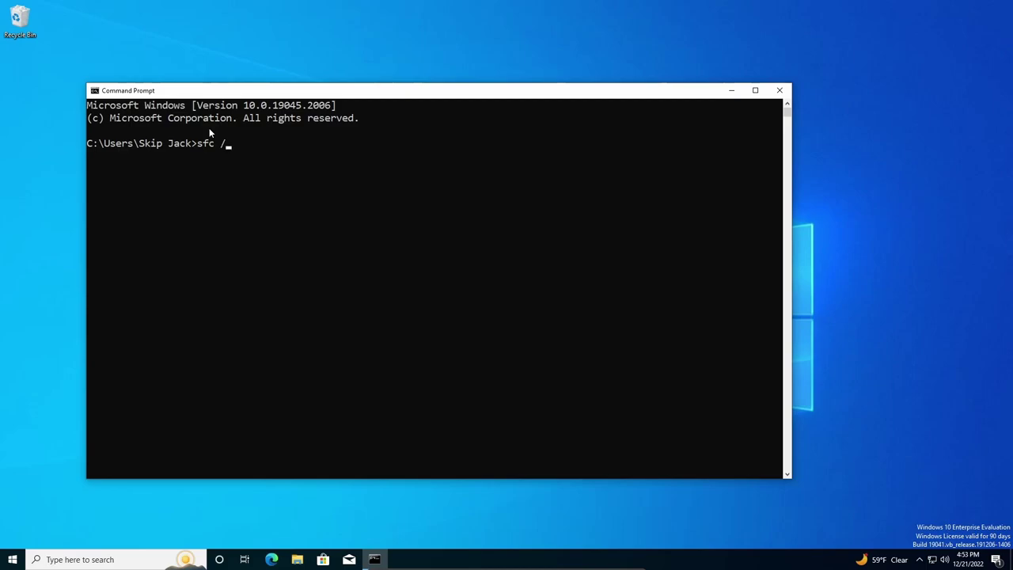
text(sfc /scannow)
key(alt+F4)
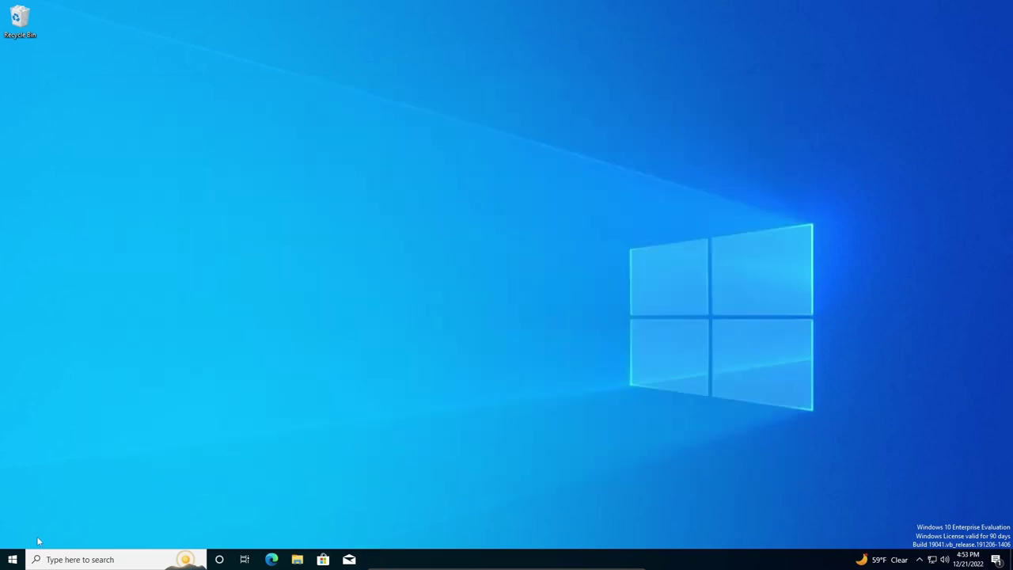
Check the Standard PS/2 Keyboard driver details in Device Manager, then close it.
right_click(13, 559)
click(65, 334)
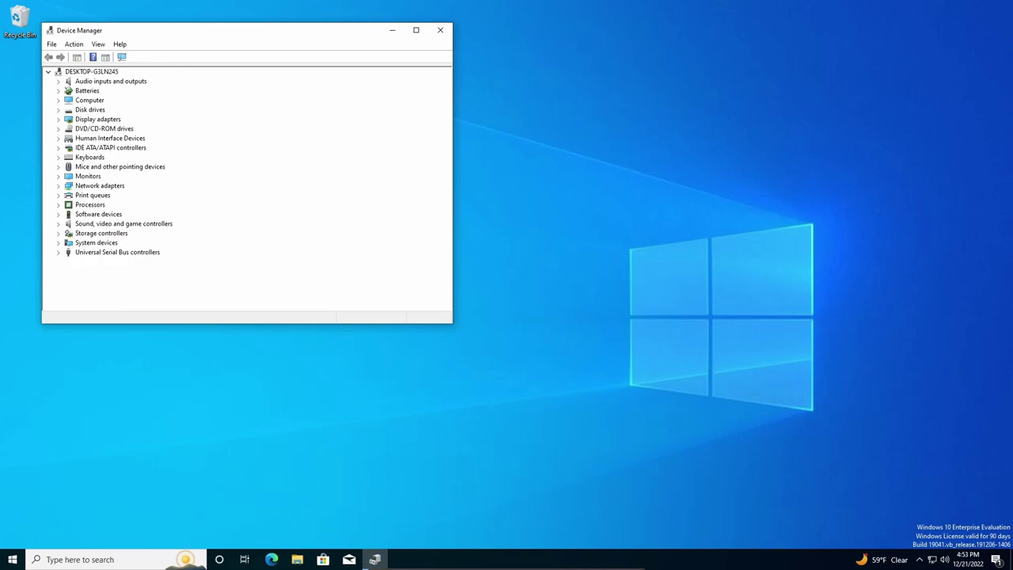
drag(220, 29, 637, 139)
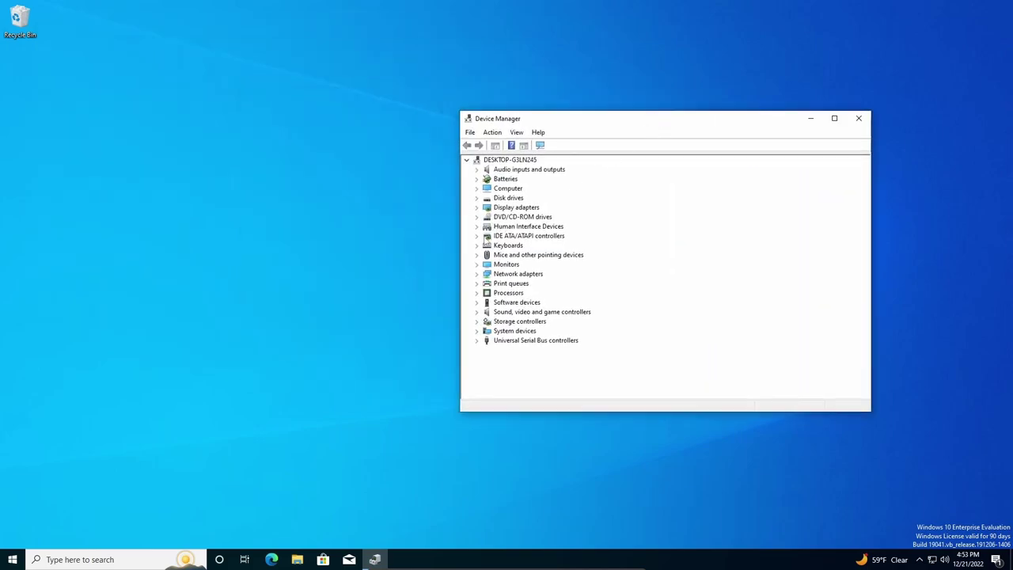
click(476, 245)
right_click(519, 255)
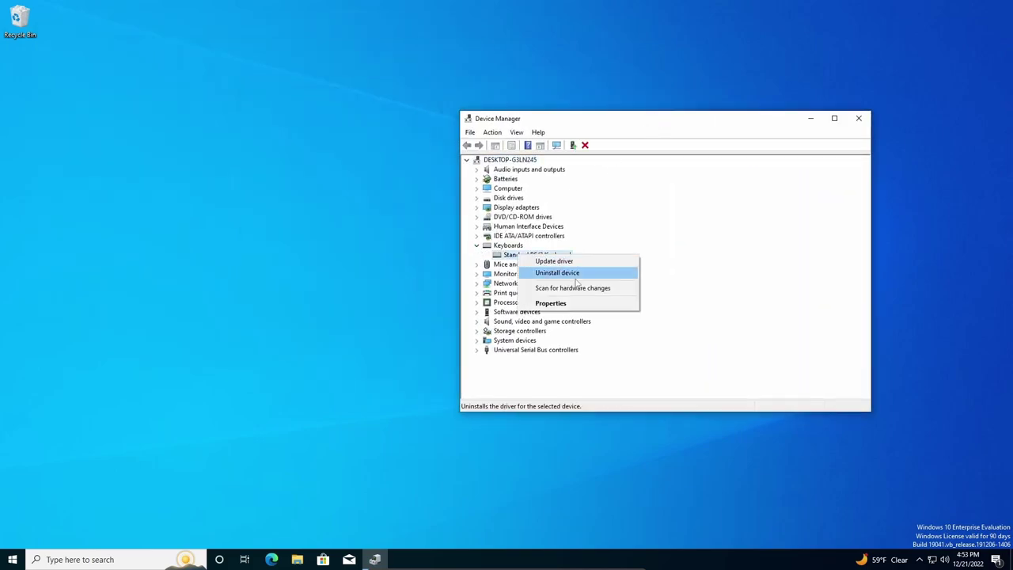
click(568, 303)
click(603, 168)
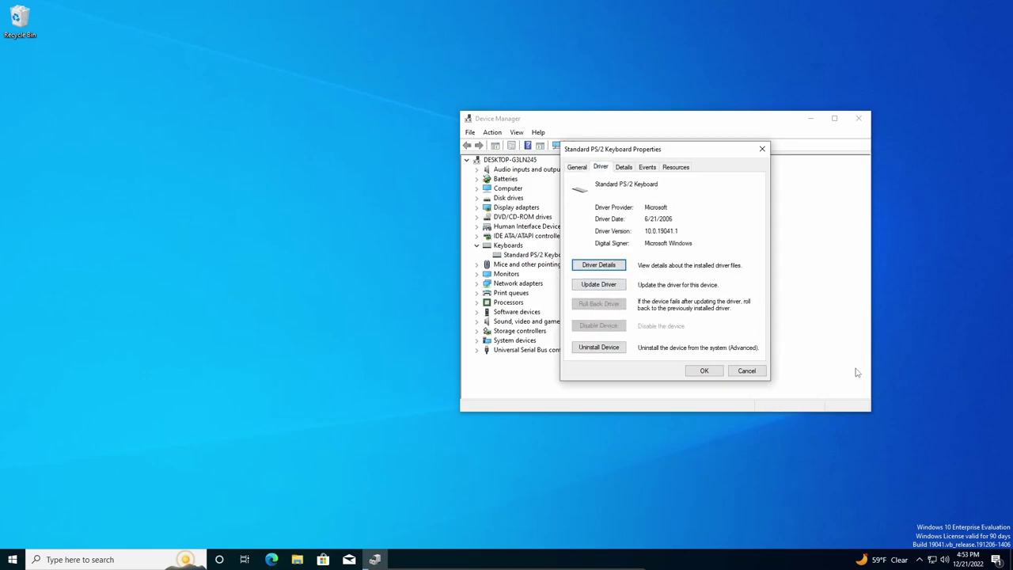
click(763, 150)
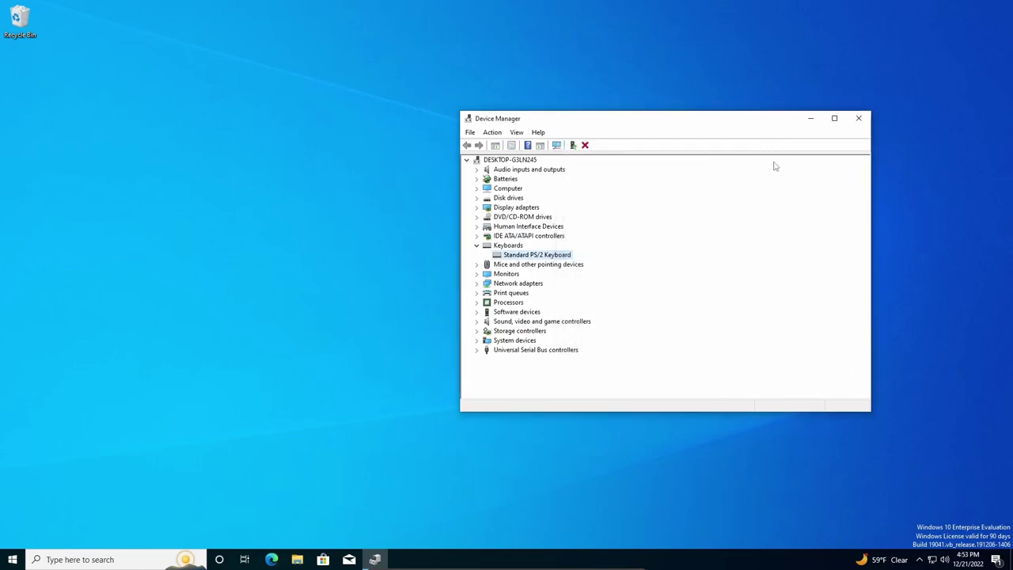
click(861, 119)
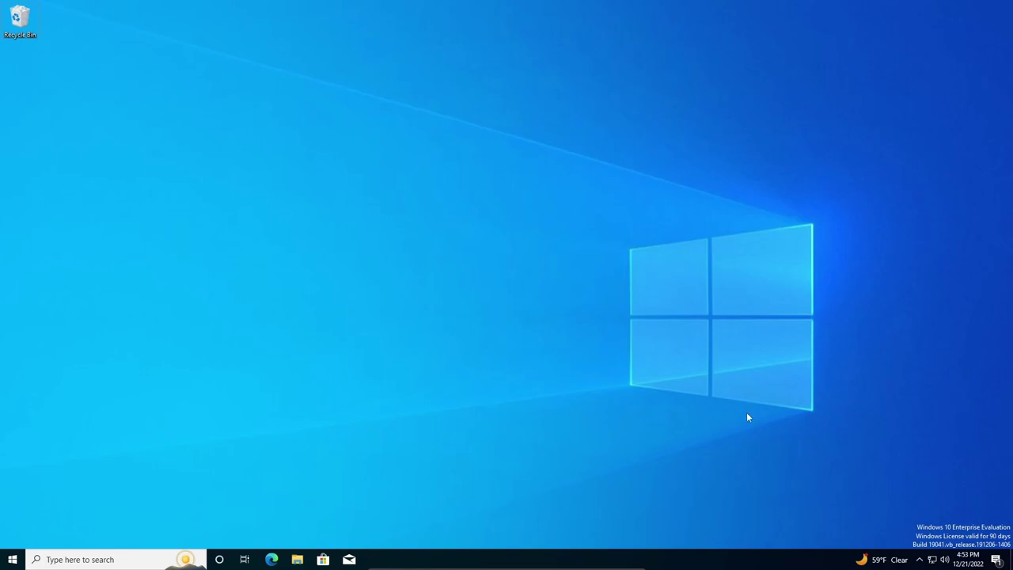
Open Reliability Monitor from search, close it, and reopen it with perfmon /rel.
key(super)
text(reliability)
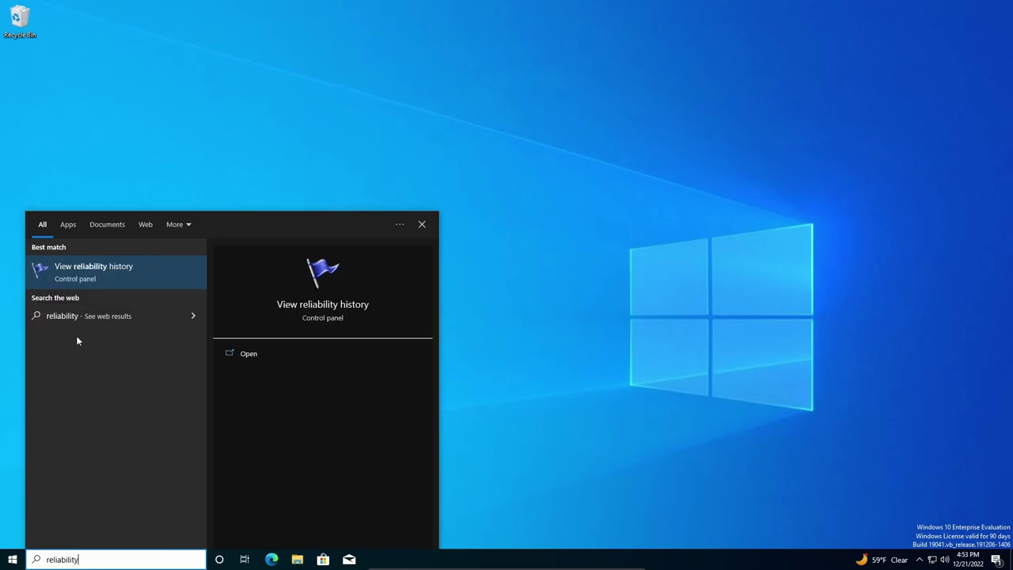
key(Return)
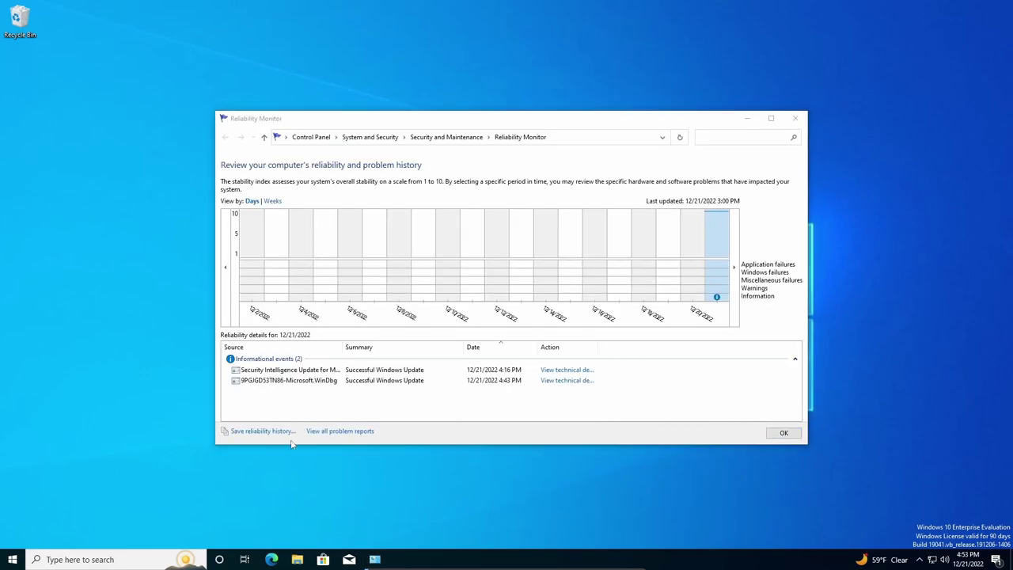
click(797, 119)
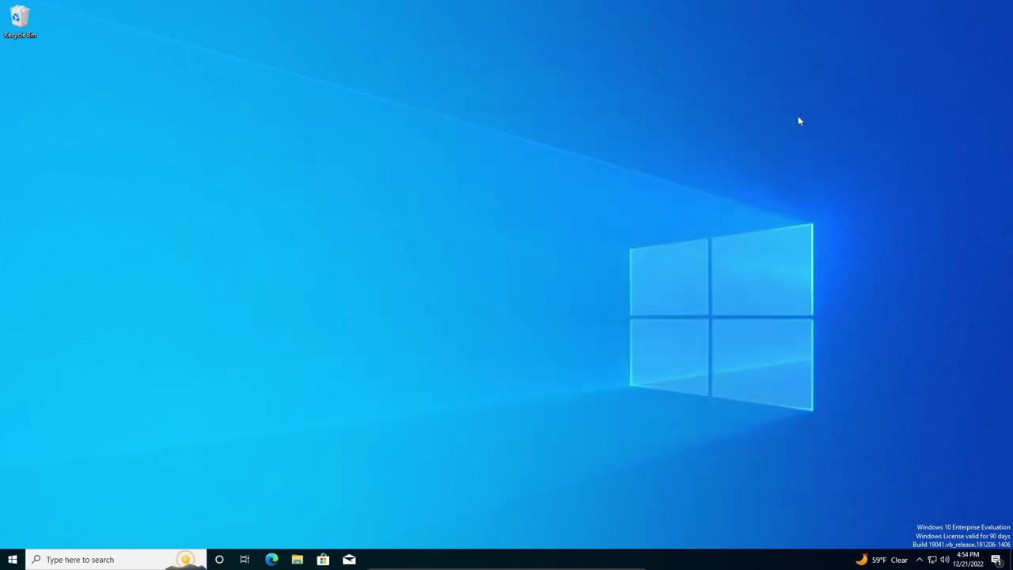
key(super+r)
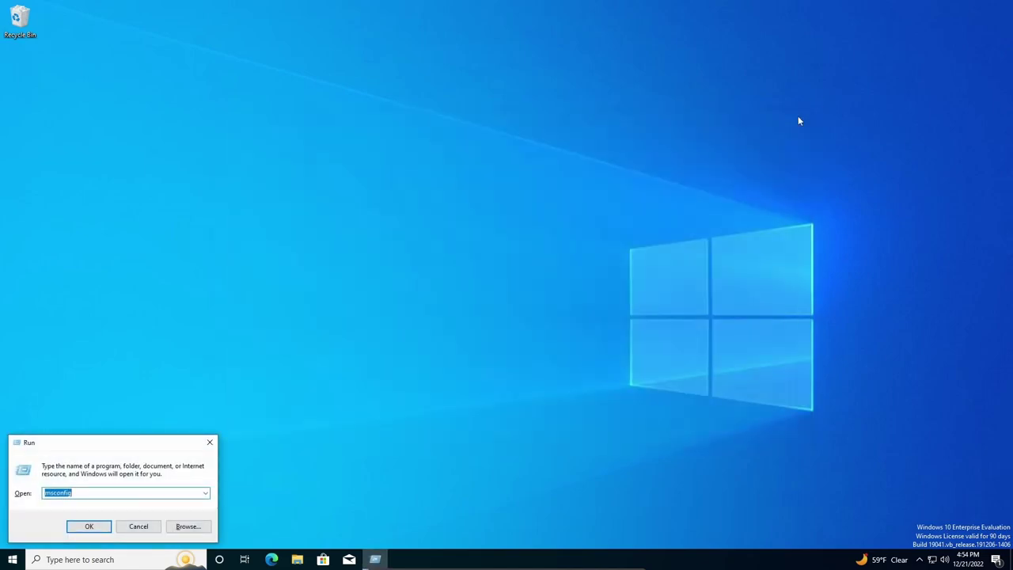
text(perfmon /rel)
key(Return)
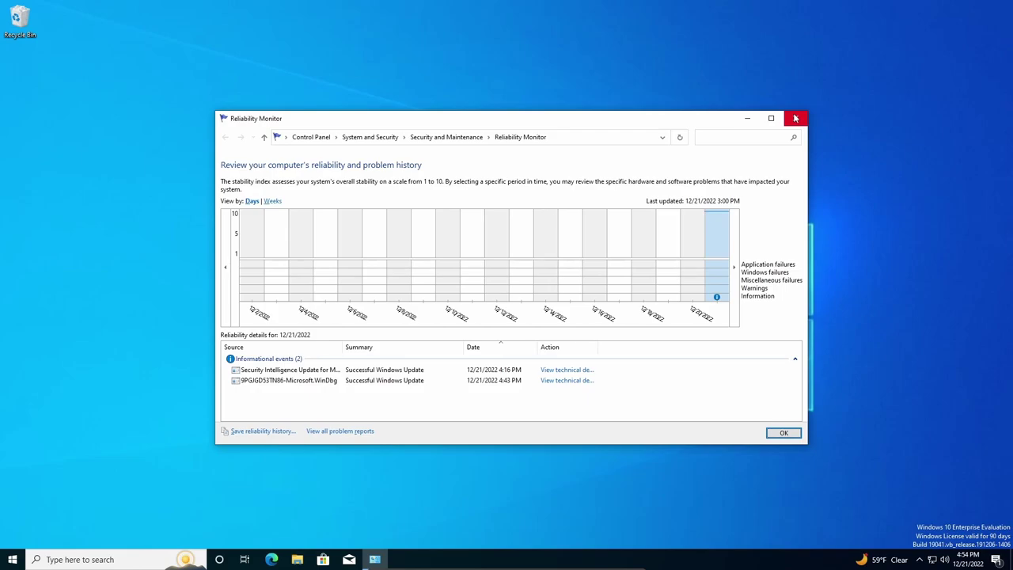
Close the Reliability Monitor window.
click(795, 118)
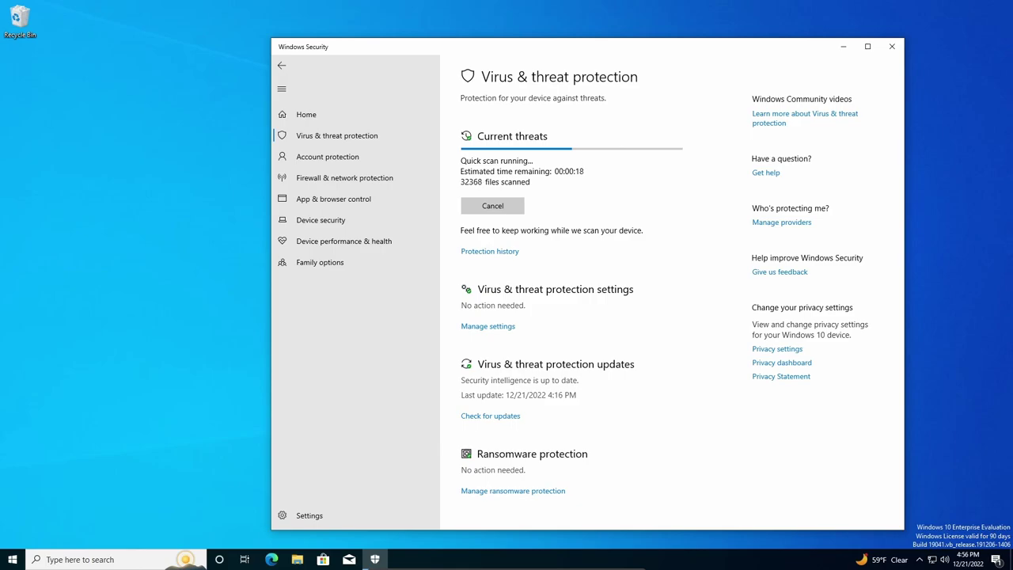
Close Windows Security and launch Command Prompt from Start search.
click(893, 48)
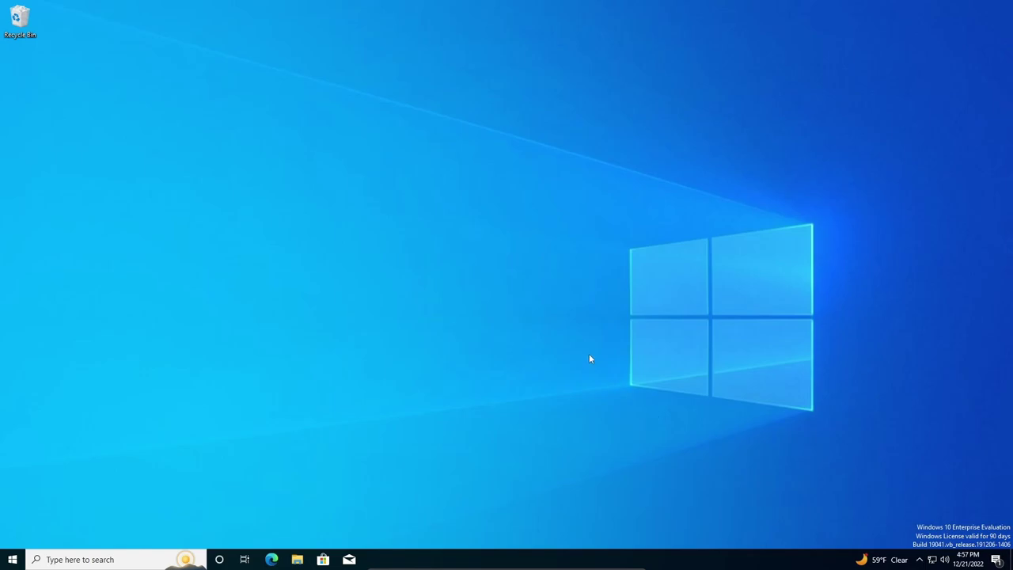
key(super)
text(cmd)
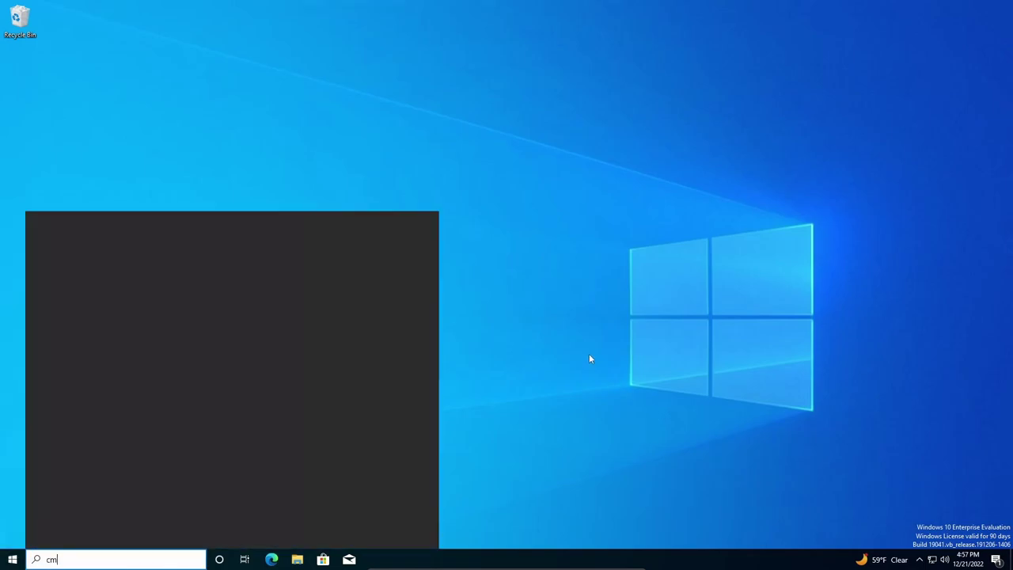
key(Return)
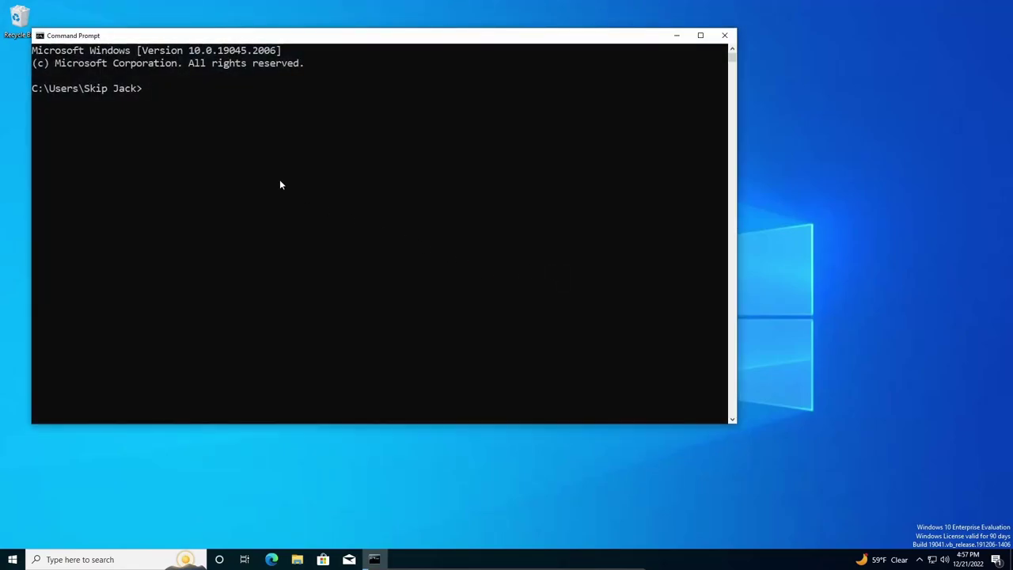
Run chkdsk c: without the /f option, which returns Access Denied.
text(chkdsk C: /f)
key(BackSpace)
key(BackSpace)
key(BackSpace)
key(BackSpace)
text(c:)
key(Return)
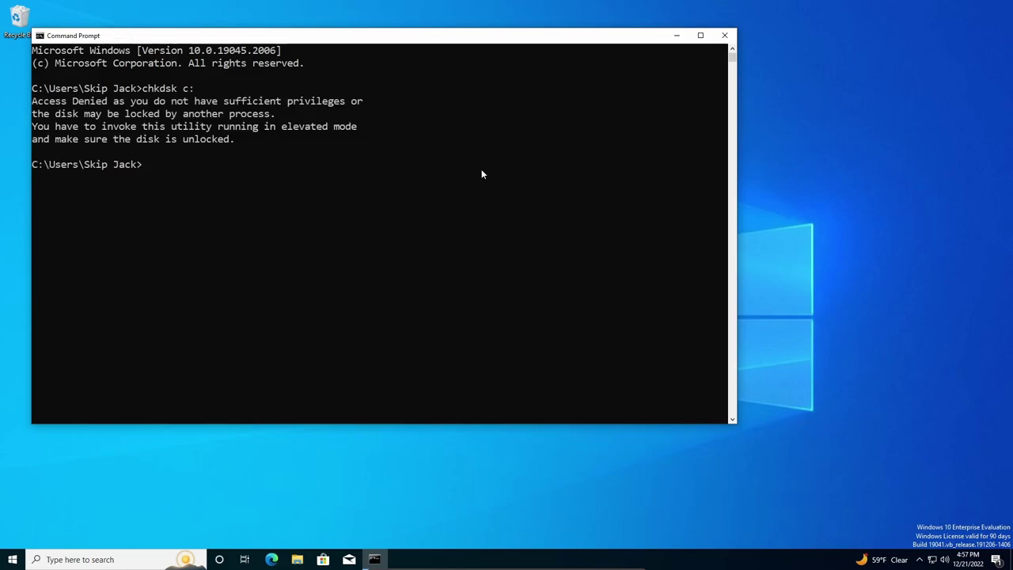
click(724, 35)
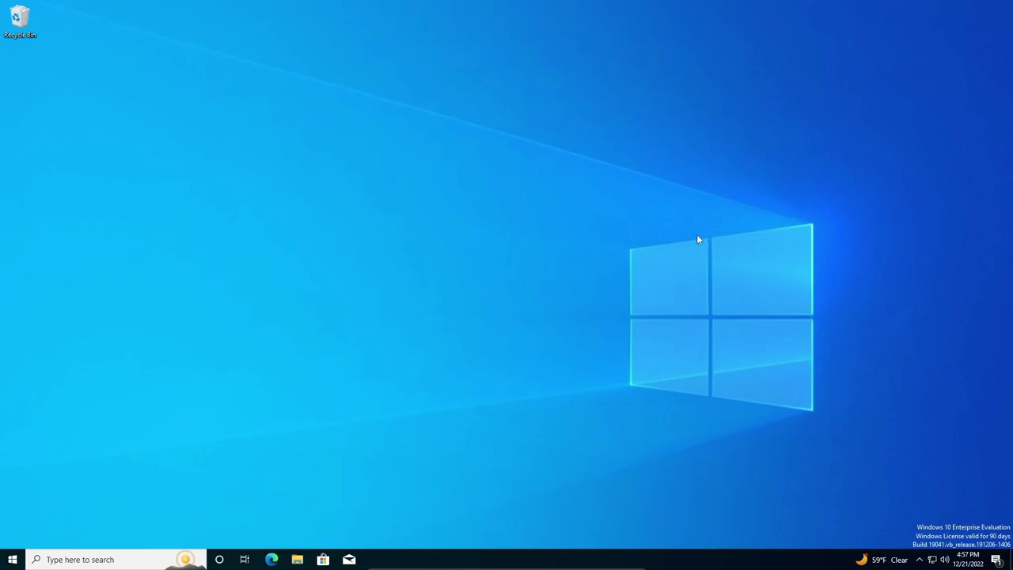